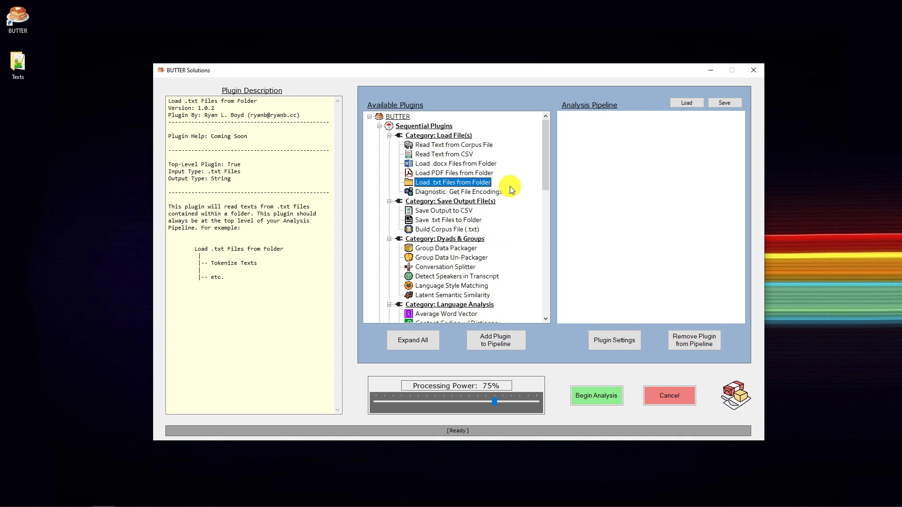
Bring up the Texts folder window, open TED - txt, and view the transcript about video technology revealing an object's hidden properties.
drag(901, 104, 419, 82)
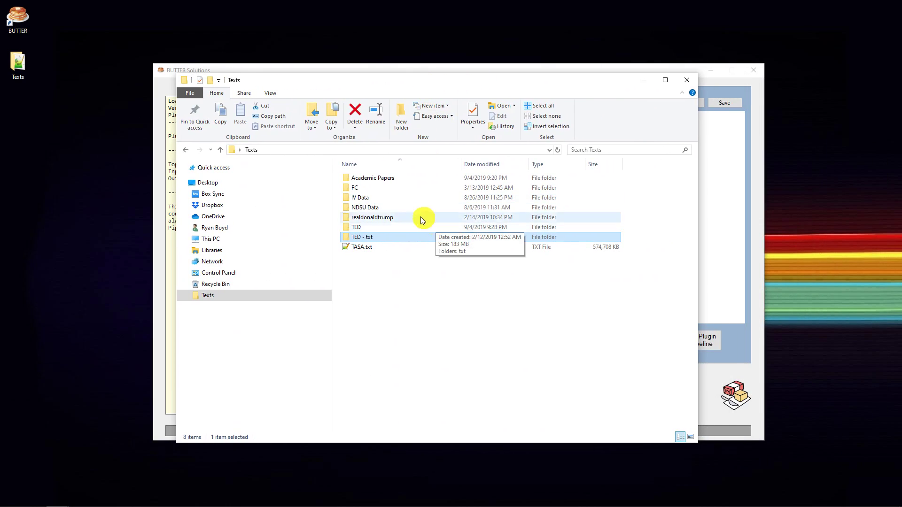
double_click(371, 238)
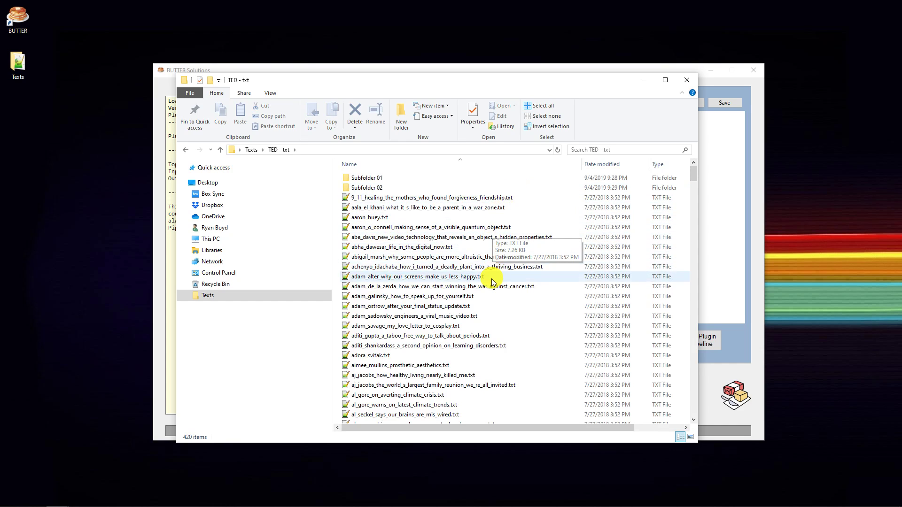
scroll(489, 291, down, 2)
scroll(482, 291, up, 2)
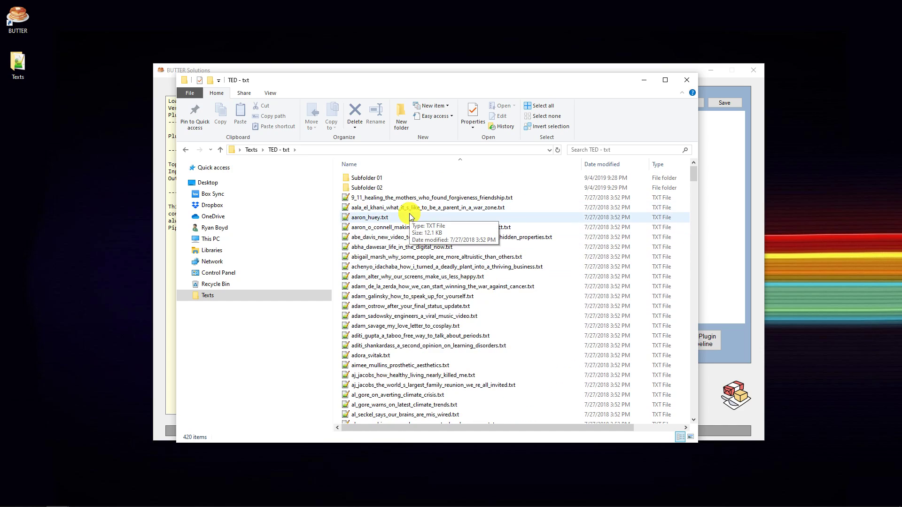
double_click(402, 237)
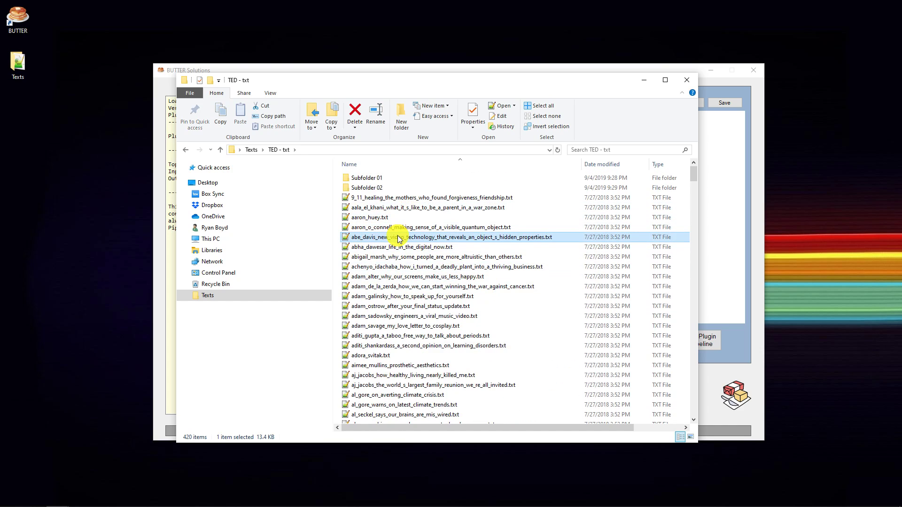
scroll(507, 198, down, 8)
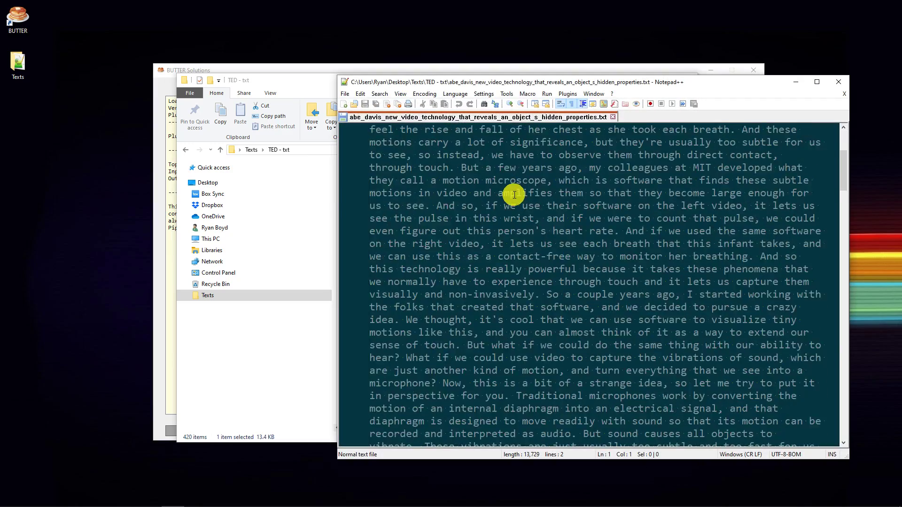
scroll(518, 196, down, 4)
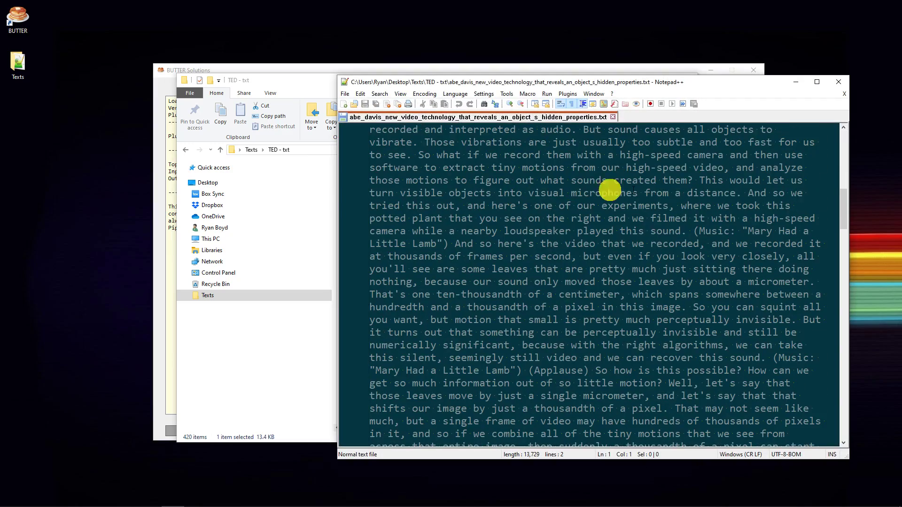
click(842, 97)
click(840, 82)
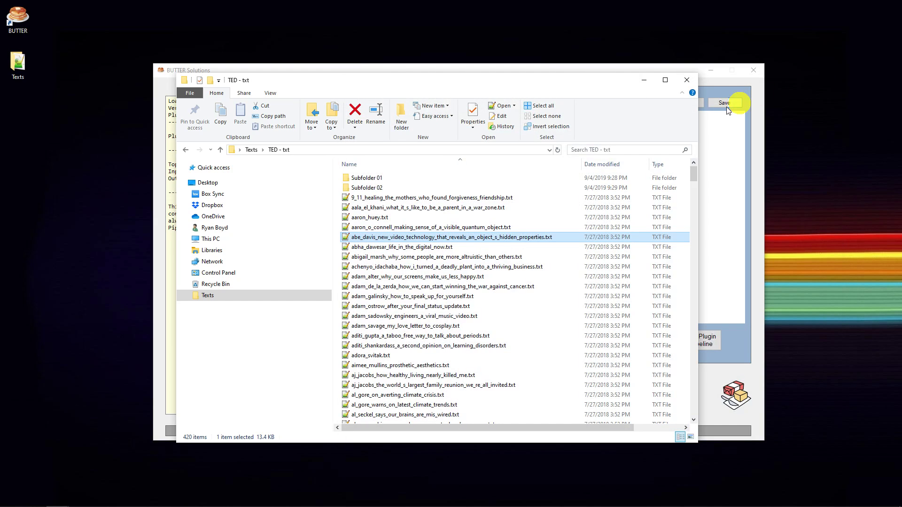
View the transcript about using art to bridge misunderstanding in Subfolder 02, return to TED - txt, and move its window away.
double_click(380, 187)
click(395, 246)
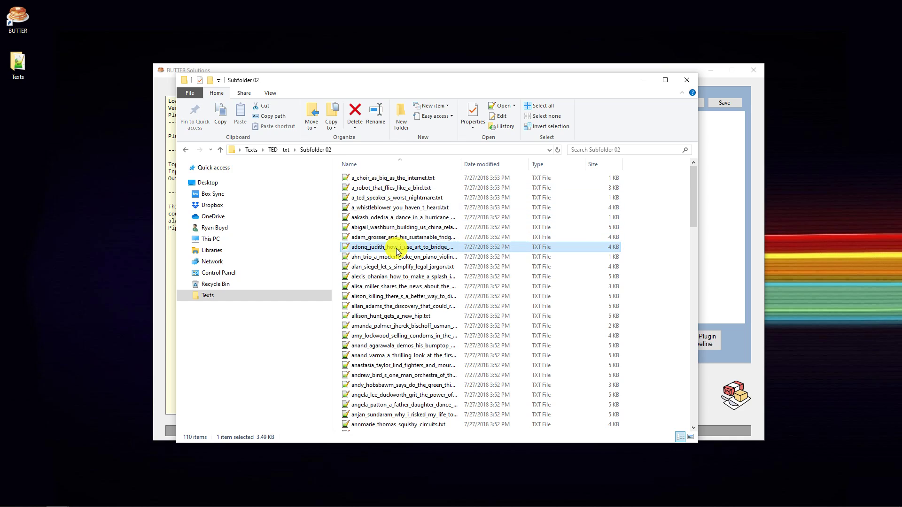
double_click(385, 249)
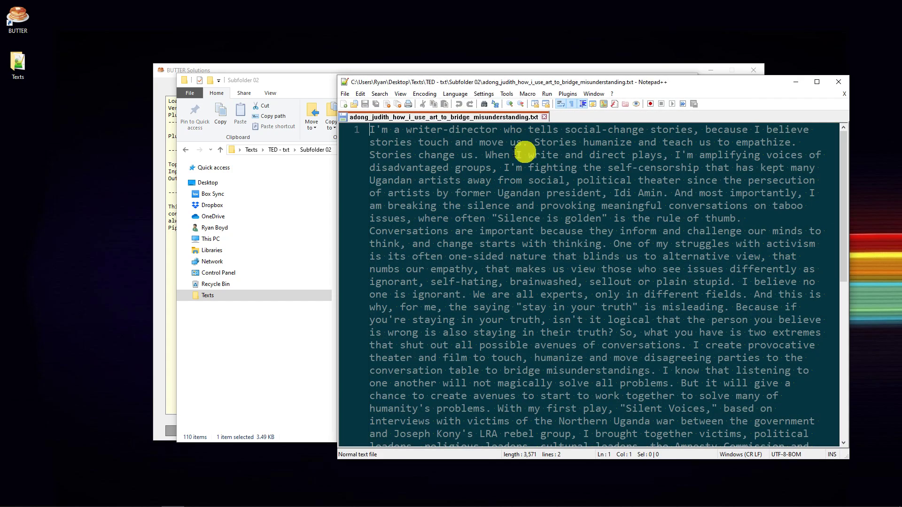
click(839, 82)
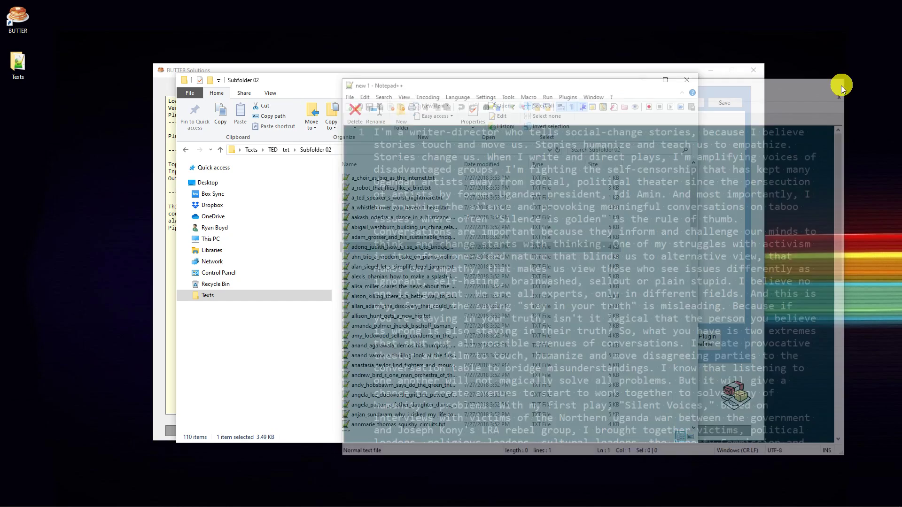
click(277, 150)
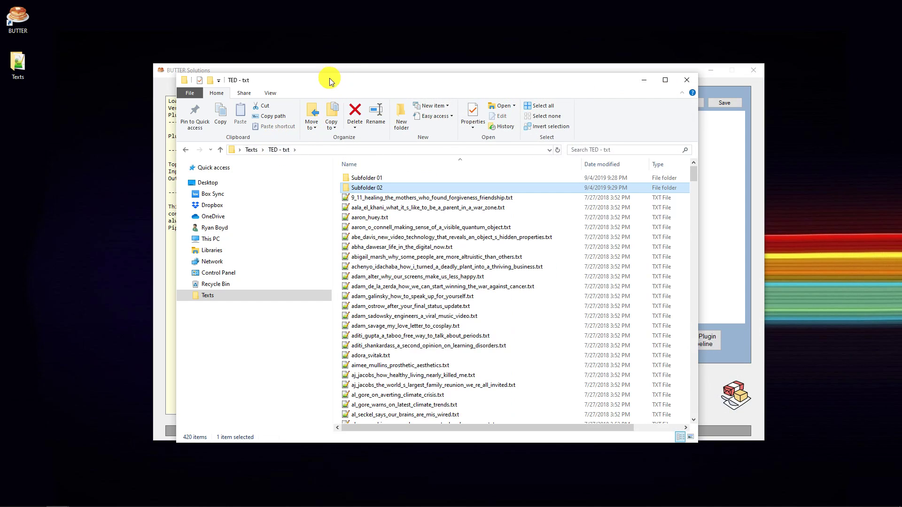
drag(328, 81, 901, 118)
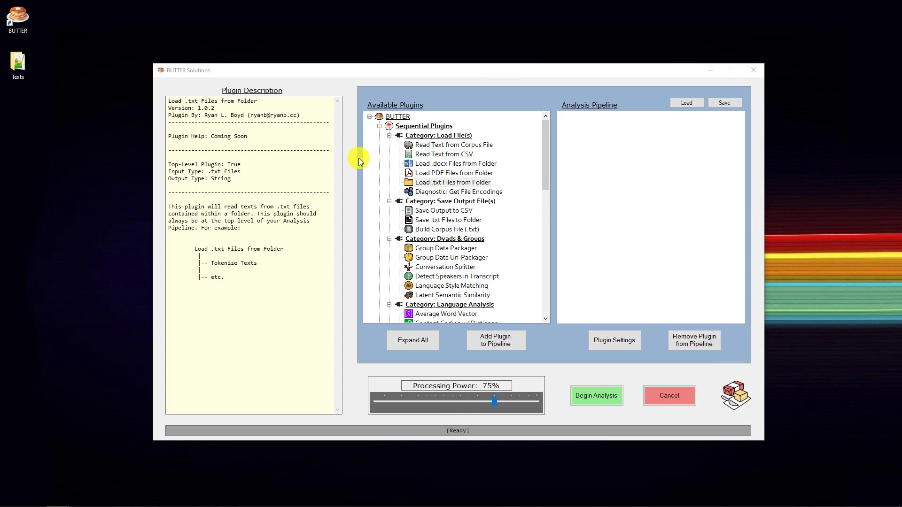
Check the top-level status in the Load .txt Files from Folder description and add this plugin to the analysis pipeline.
click(489, 191)
click(467, 182)
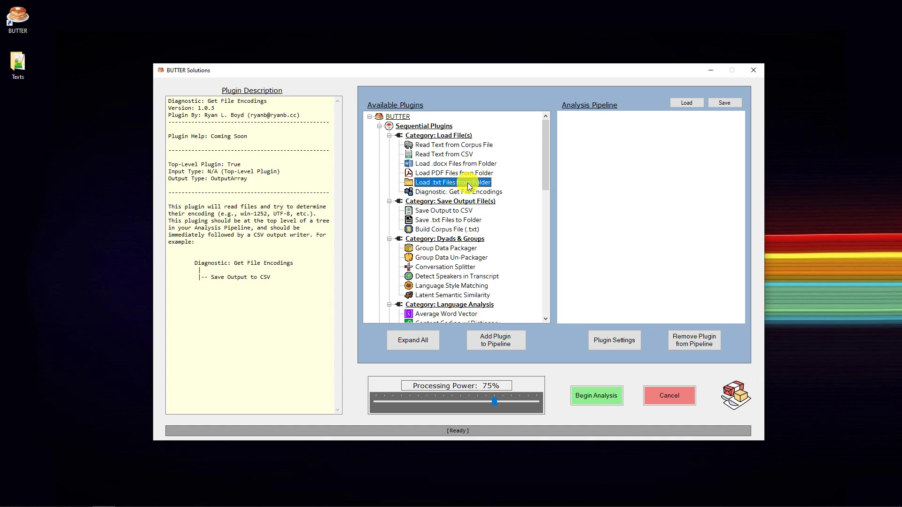
drag(251, 162, 167, 163)
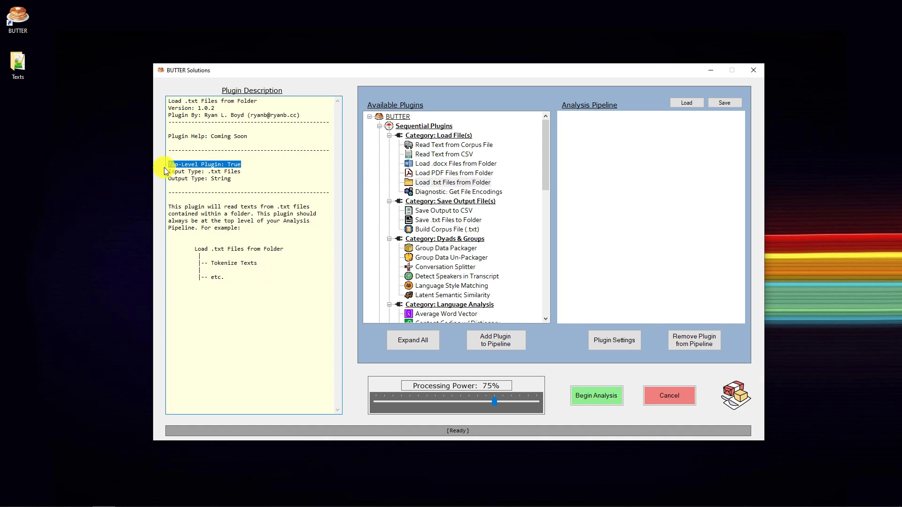
click(460, 183)
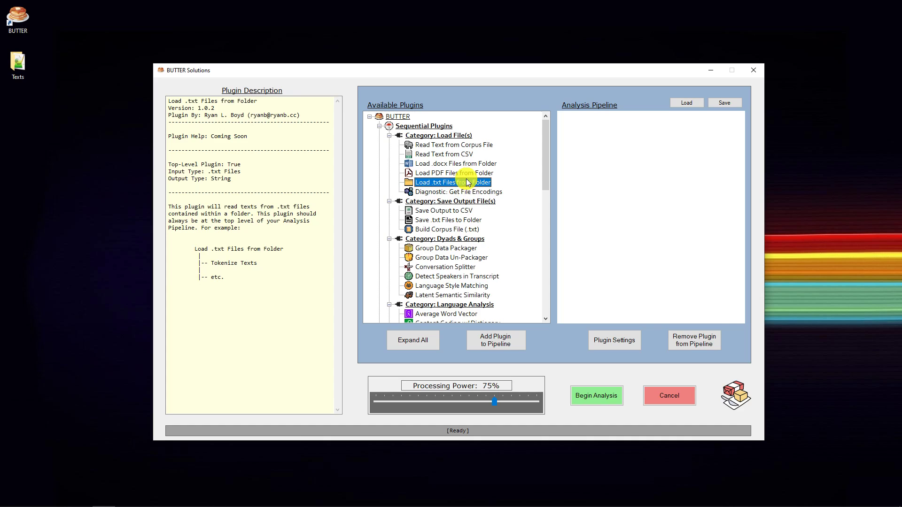
click(489, 344)
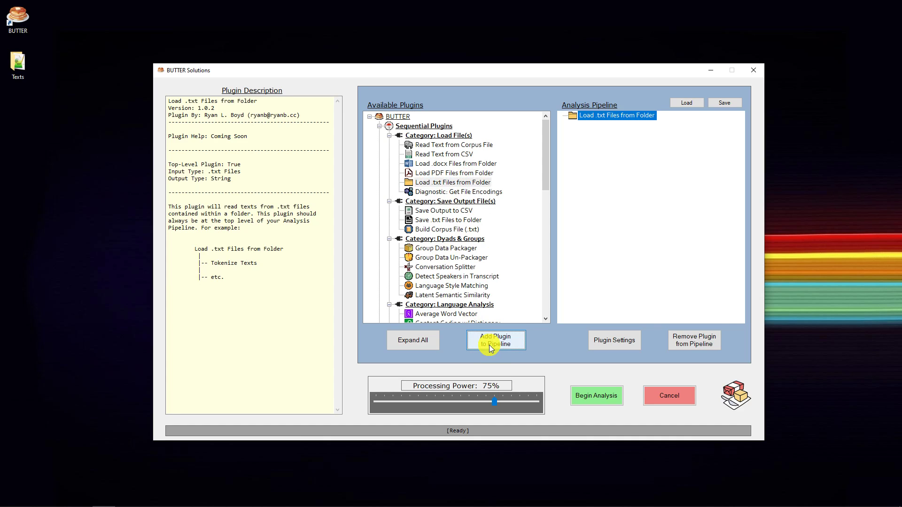
Set the Load .txt Files from Folder plugin's source to Texts\TED - txt on the desktop, with subfolders included.
click(617, 118)
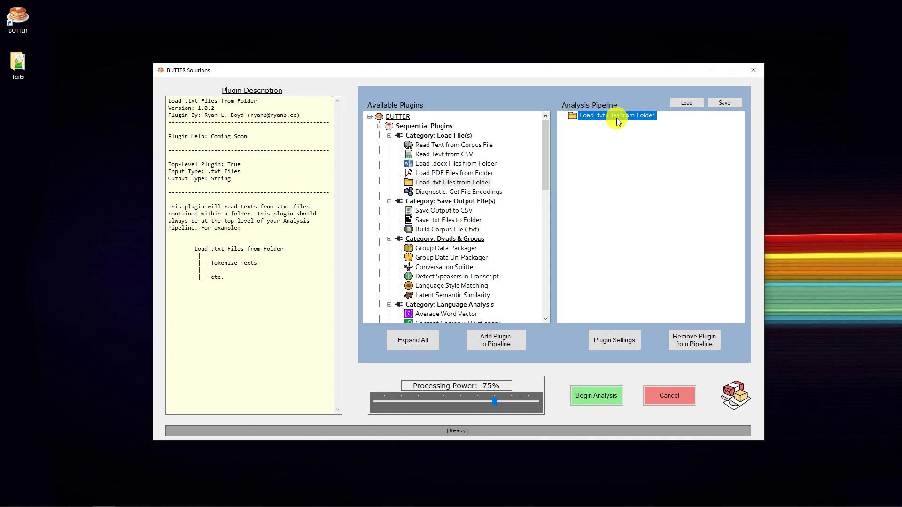
click(616, 343)
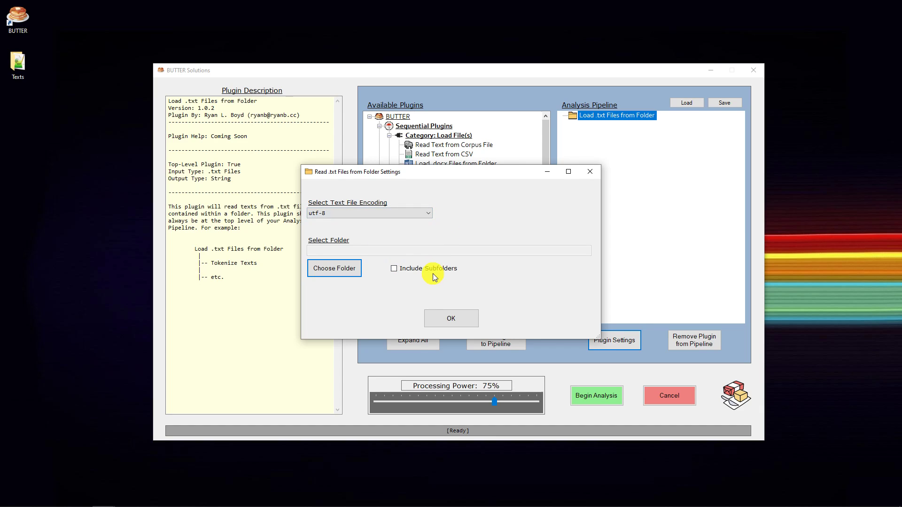
click(331, 270)
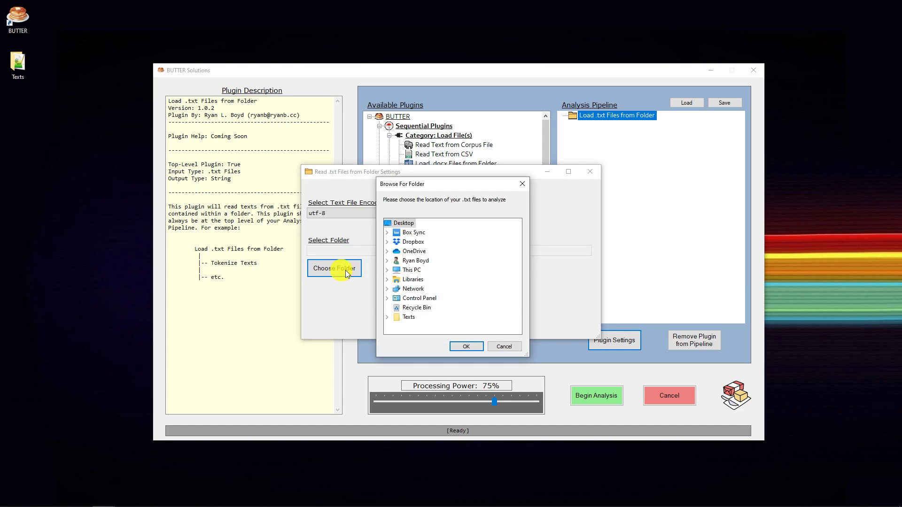
click(387, 318)
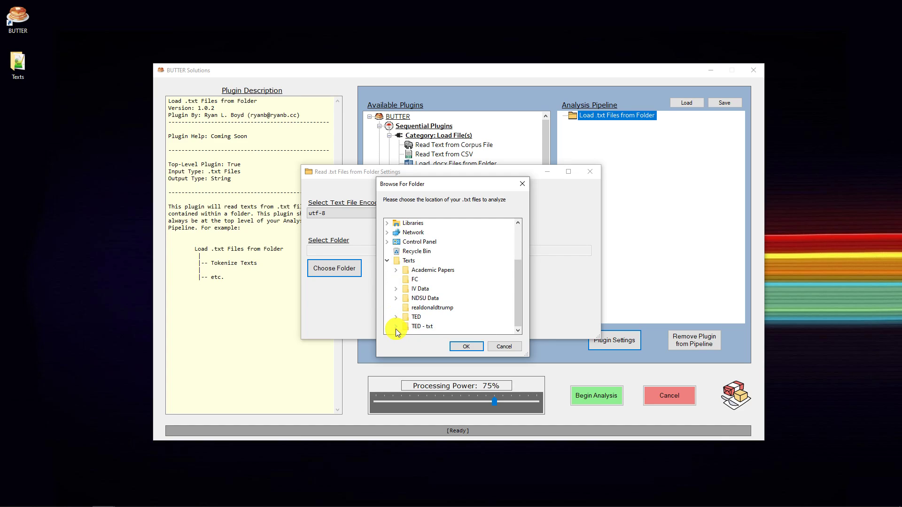
click(419, 328)
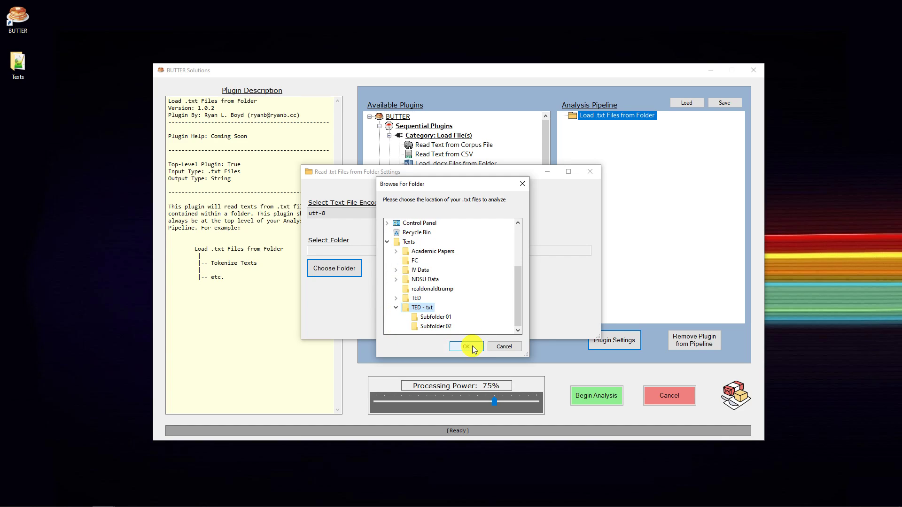
click(473, 346)
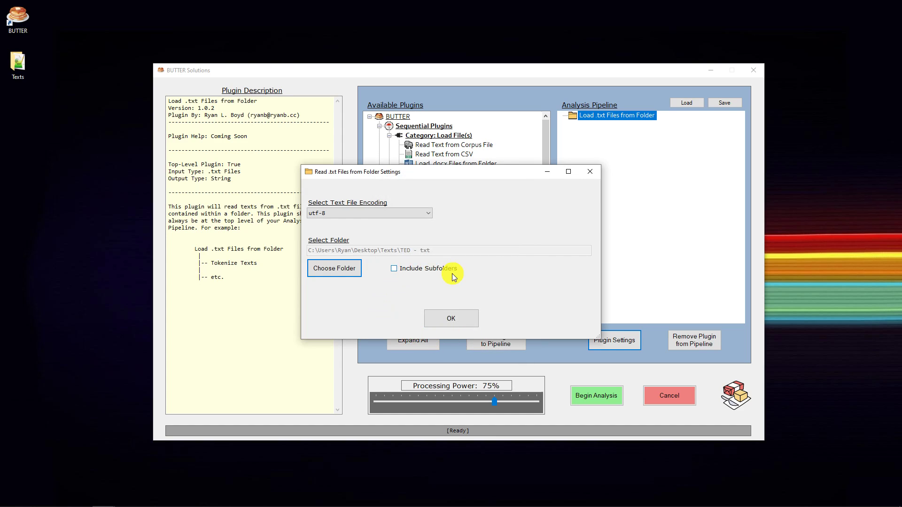
click(394, 268)
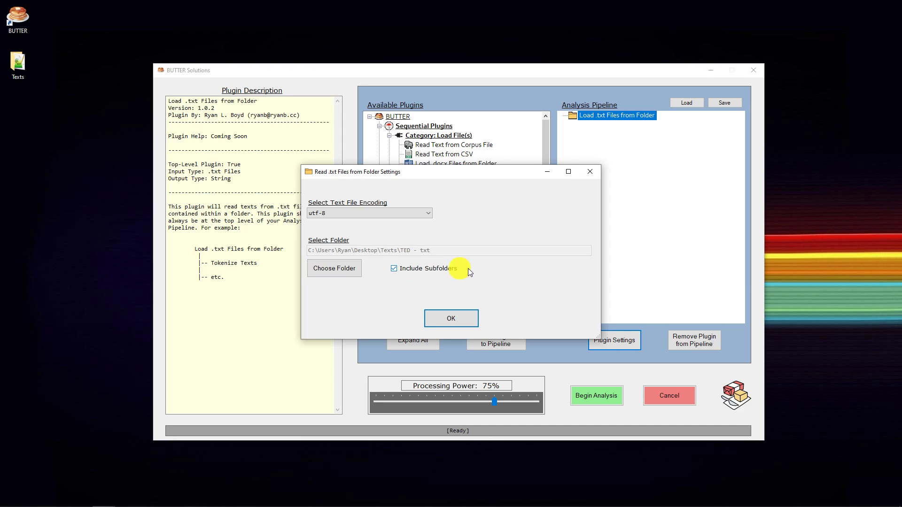
Bring the TED - txt folder window back, examine Subfolder 01 and Subfolder 02, and move the window away.
drag(901, 130, 430, 70)
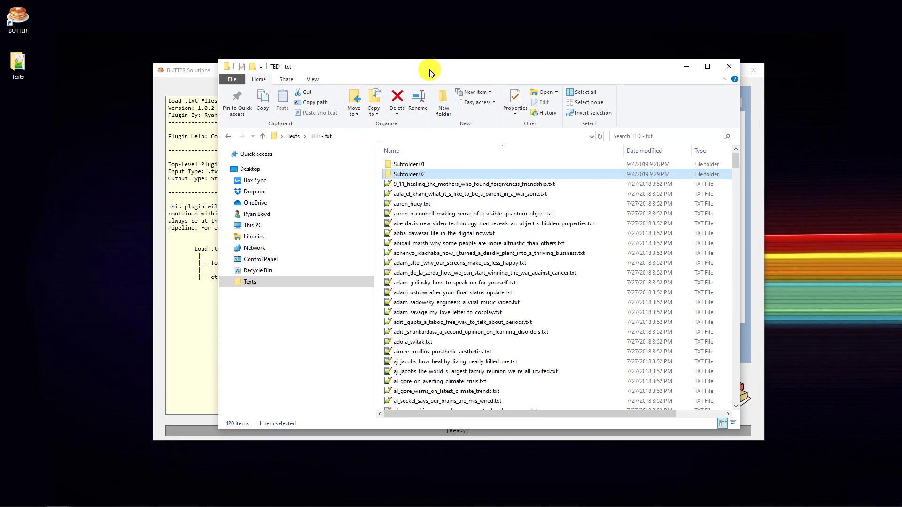
click(413, 165)
click(409, 173)
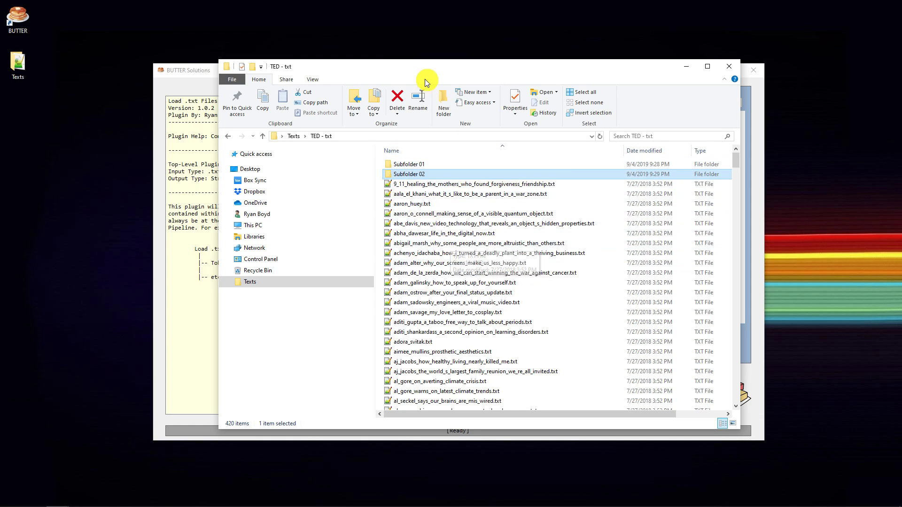
drag(322, 66, 901, 105)
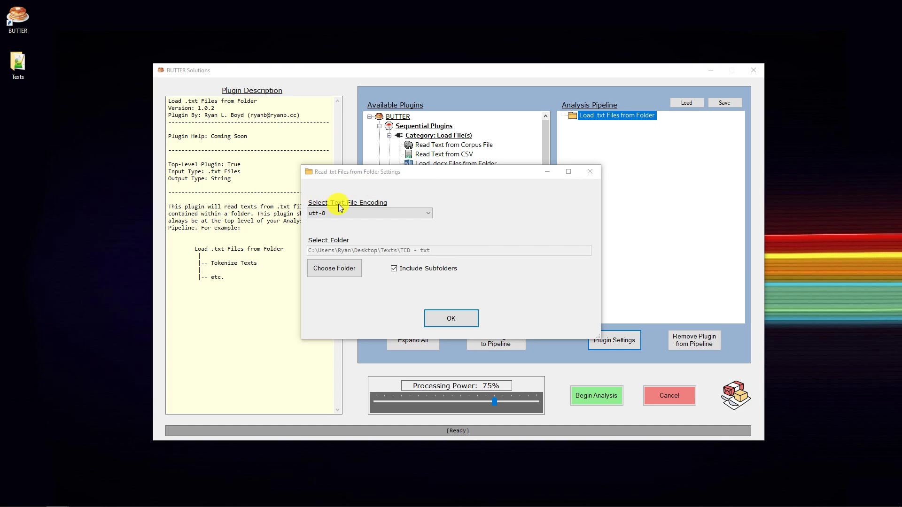
Look through the available text file encodings, keep utf-8, and confirm the text-loading plugin's settings.
click(402, 214)
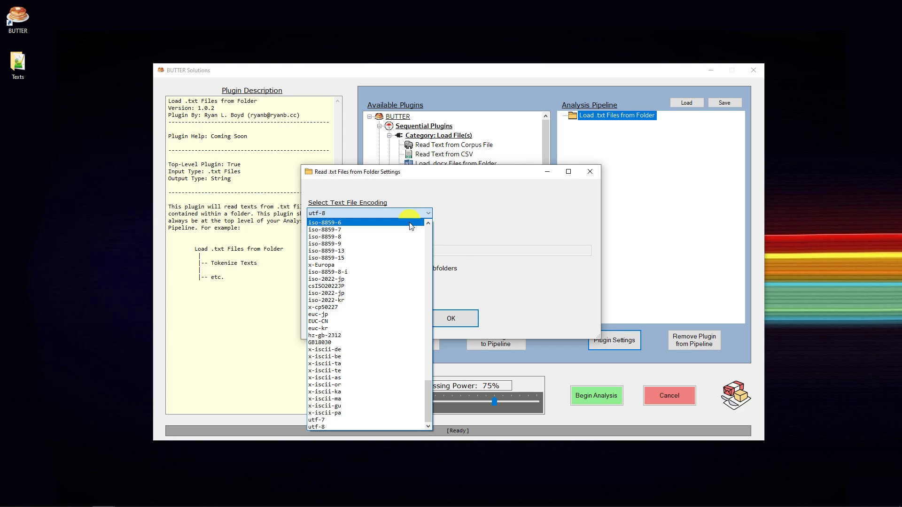
drag(427, 403, 425, 295)
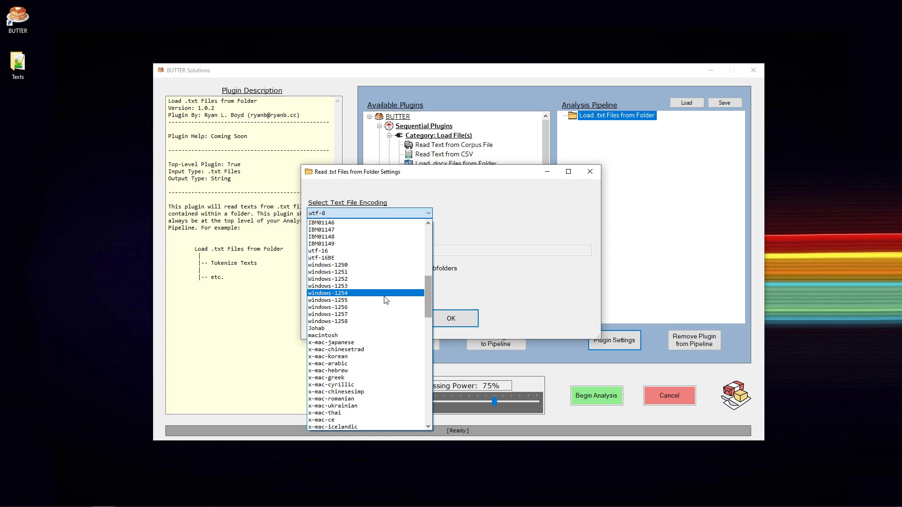
click(387, 213)
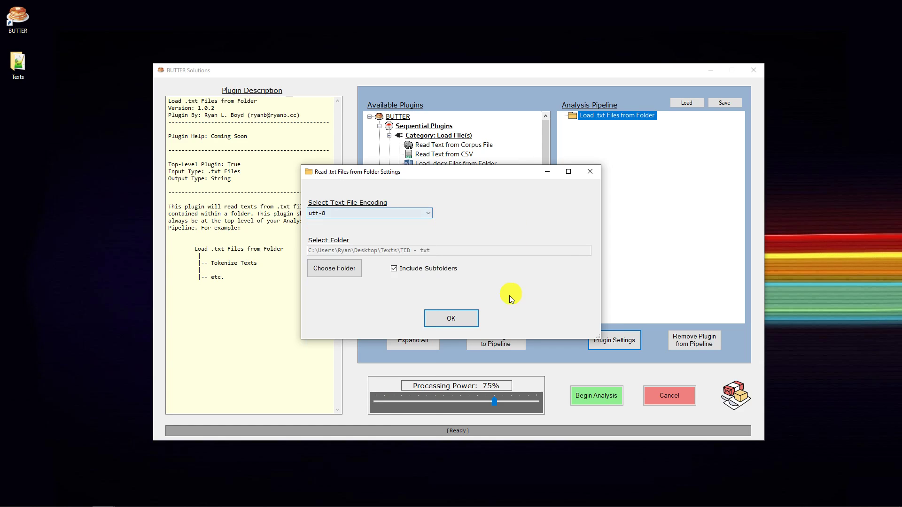
click(452, 319)
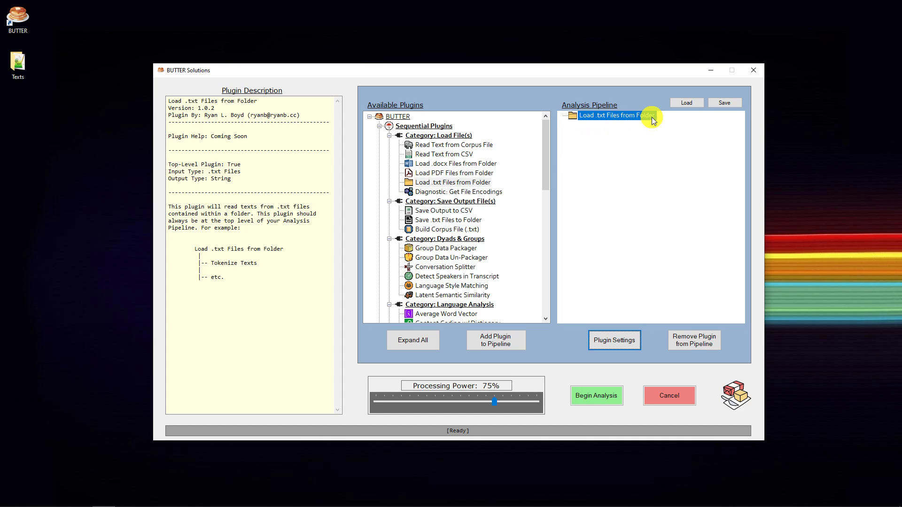
Add the Twitter-Aware Tokenizer plugin beneath Load .txt Files from Folder in the analysis pipeline.
drag(546, 155, 546, 272)
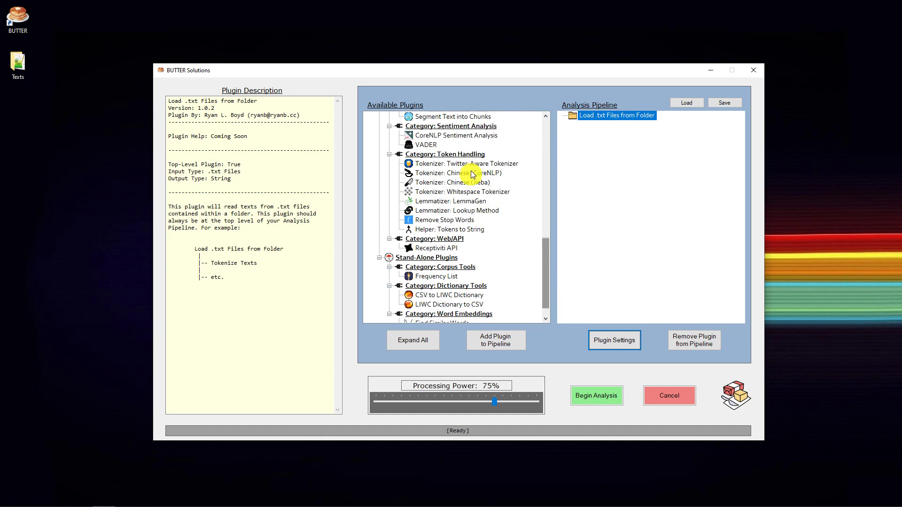
click(450, 166)
double_click(450, 165)
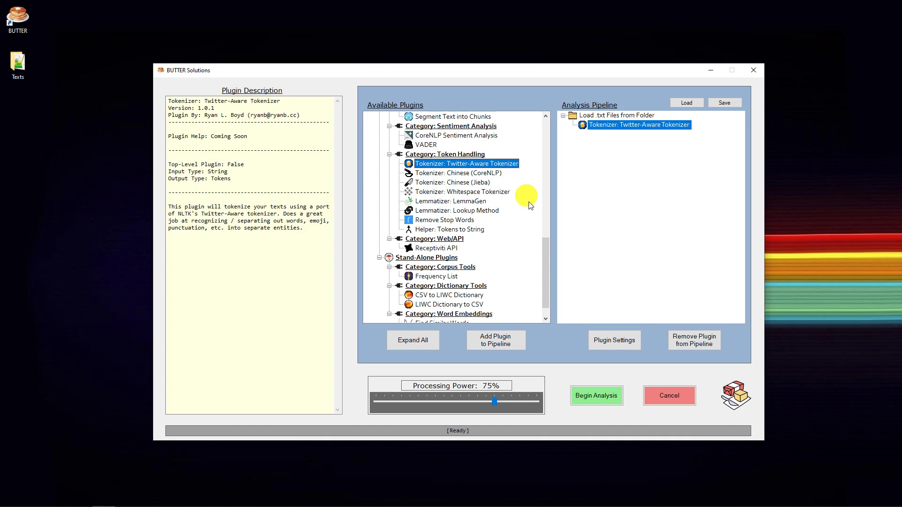
Add the Lexical Richness plugin beneath the tokenizer, with Save Output to CSV nested beneath it.
drag(548, 263, 546, 163)
double_click(437, 182)
double_click(430, 165)
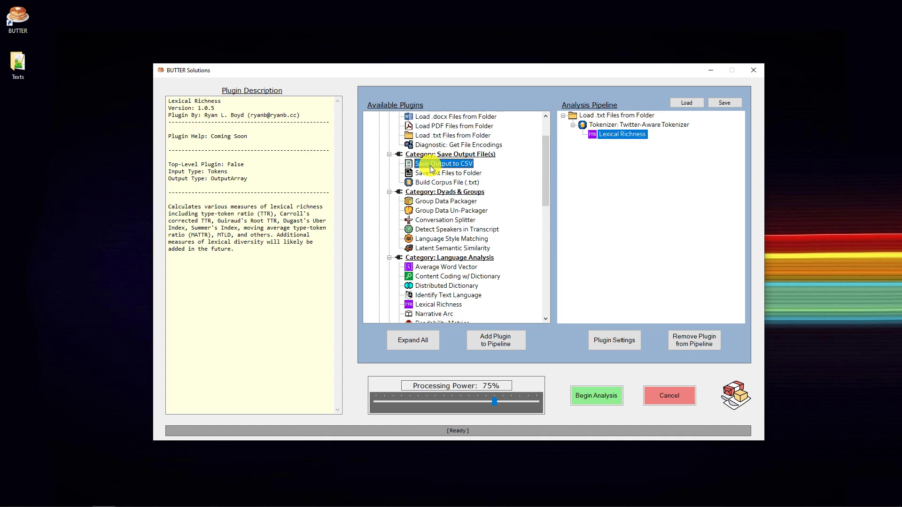
Configure Save Output to CSV to write BUTTER-CSVOutput.csv in the Texts folder, keeping utf-8 encoding and the existing delimiter and quote.
click(606, 346)
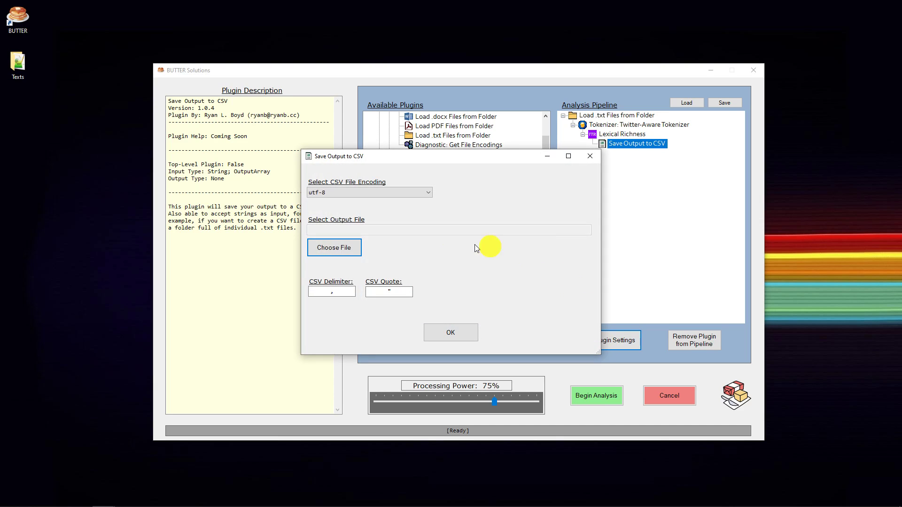
click(333, 247)
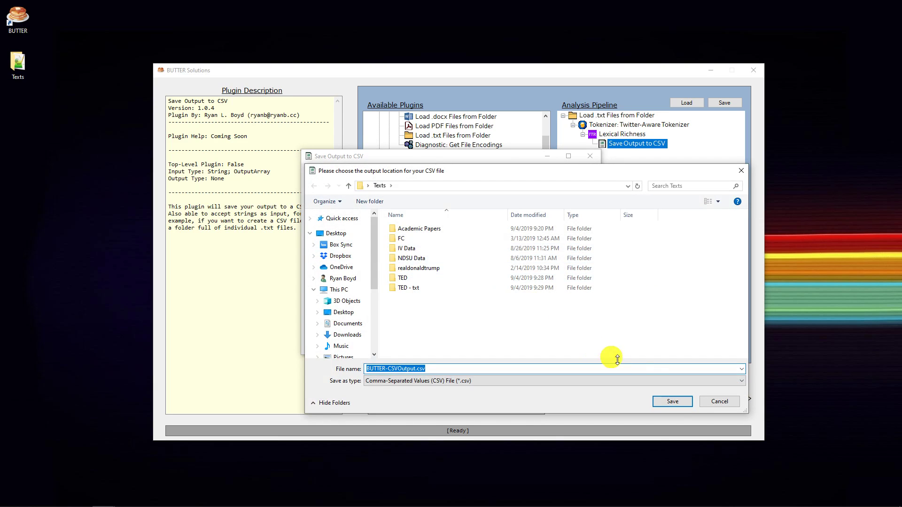
click(674, 403)
click(459, 334)
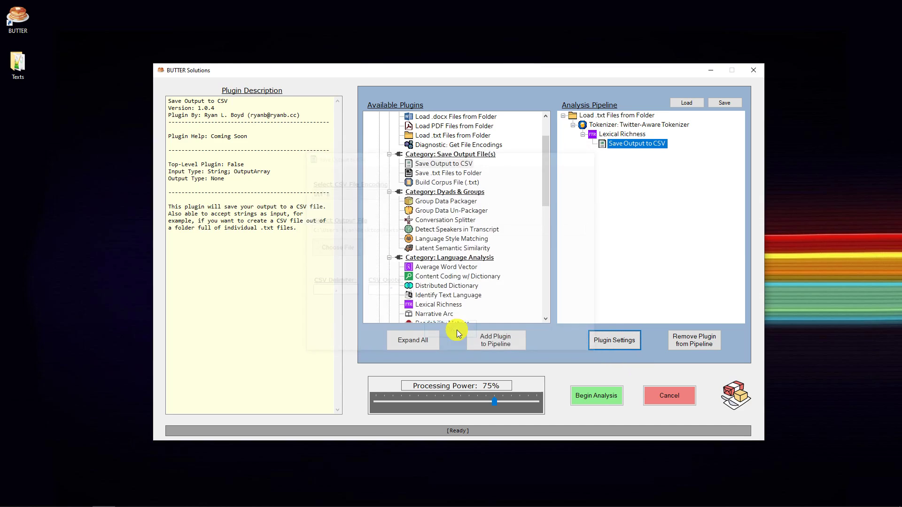
Run the analysis, dismiss the completion message, and open BUTTER-CSVOutput.csv from the Texts folder in Excel.
click(595, 395)
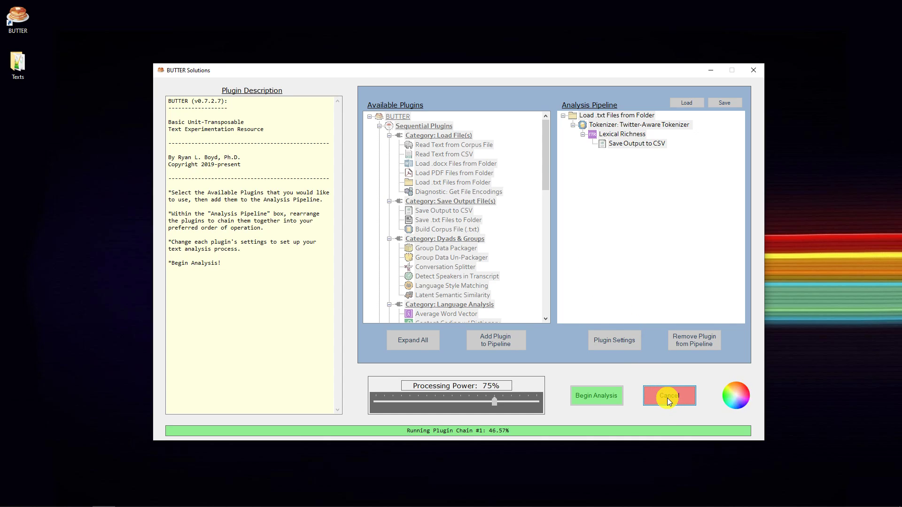
click(513, 292)
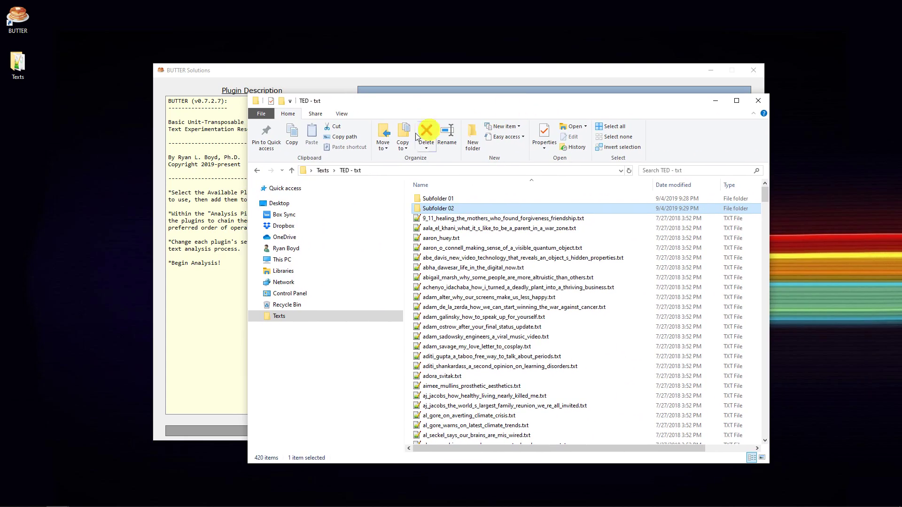
click(321, 170)
double_click(452, 268)
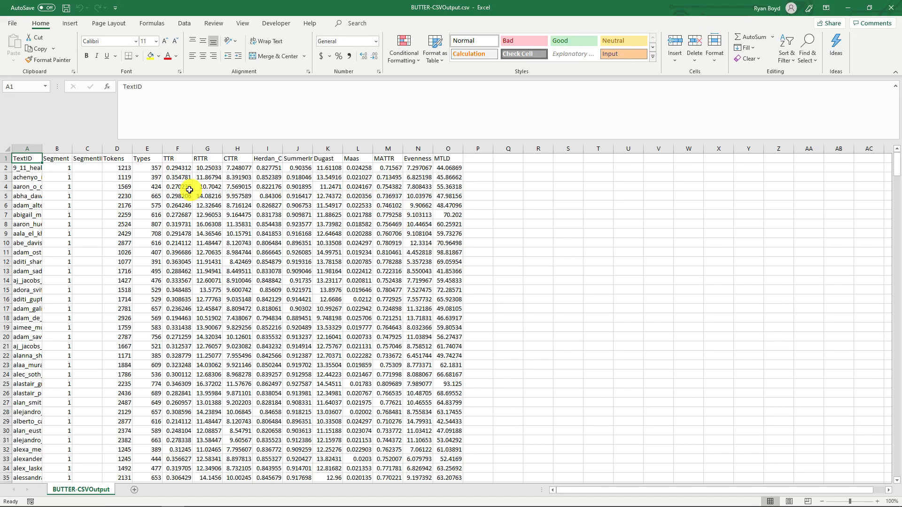
Widen the TextID column to read the full file names, and inspect the first text's TTR and MATTR values.
scroll(131, 187, up, 3)
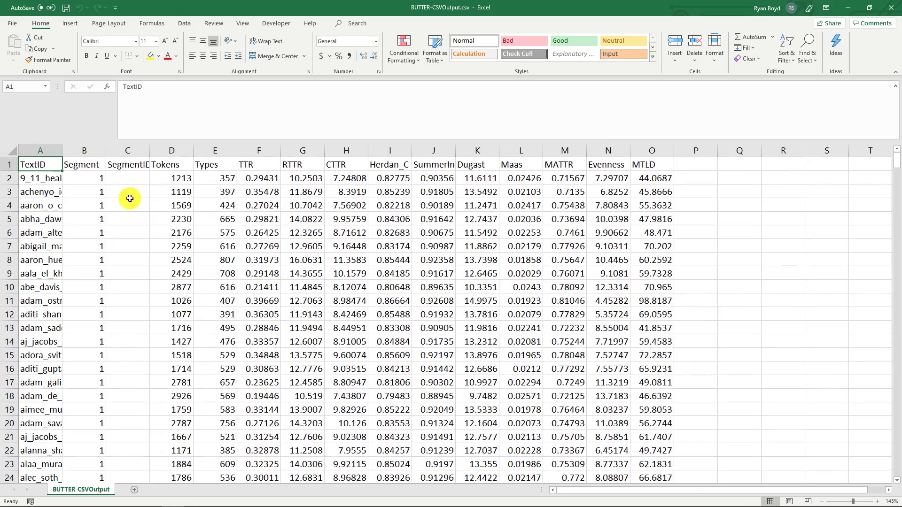
drag(63, 151, 297, 151)
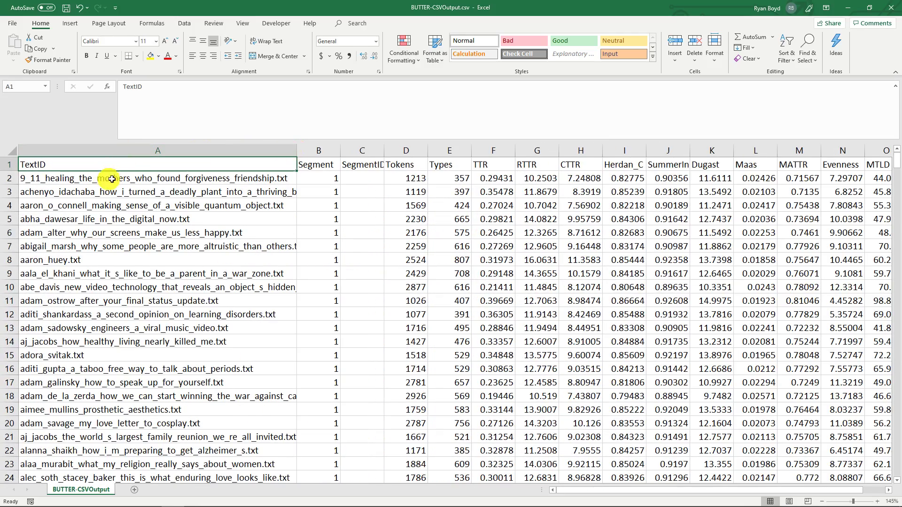
click(181, 178)
click(177, 191)
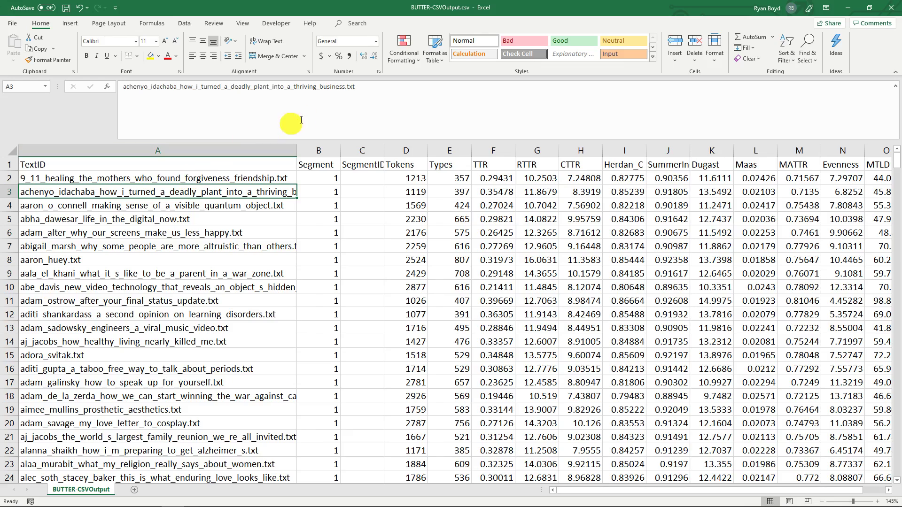
drag(369, 88, 133, 90)
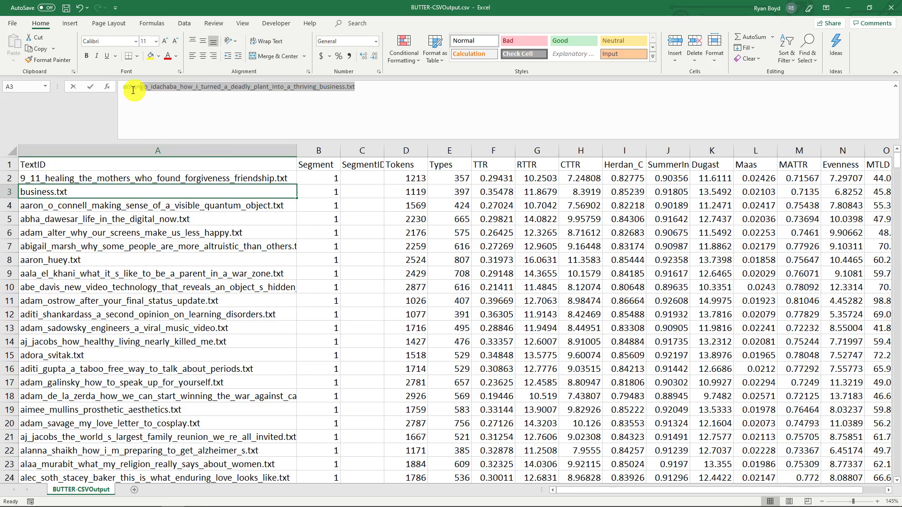
click(138, 220)
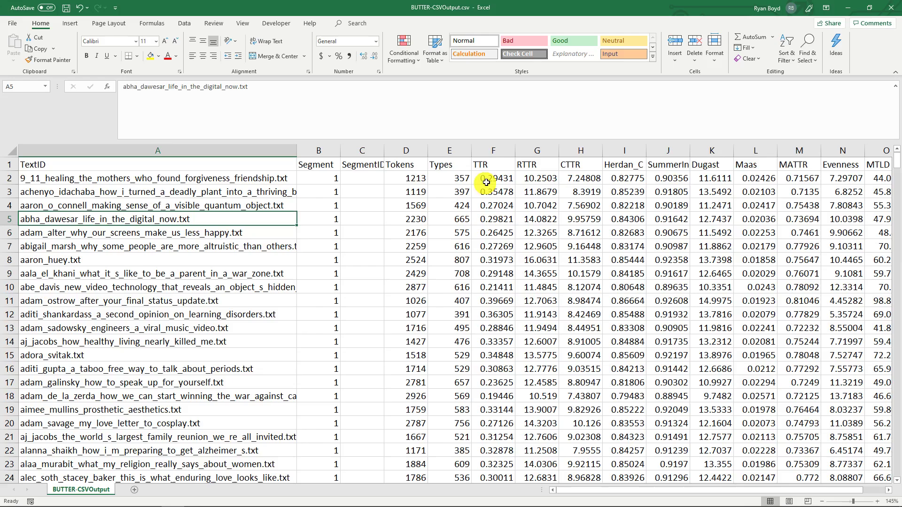
click(488, 180)
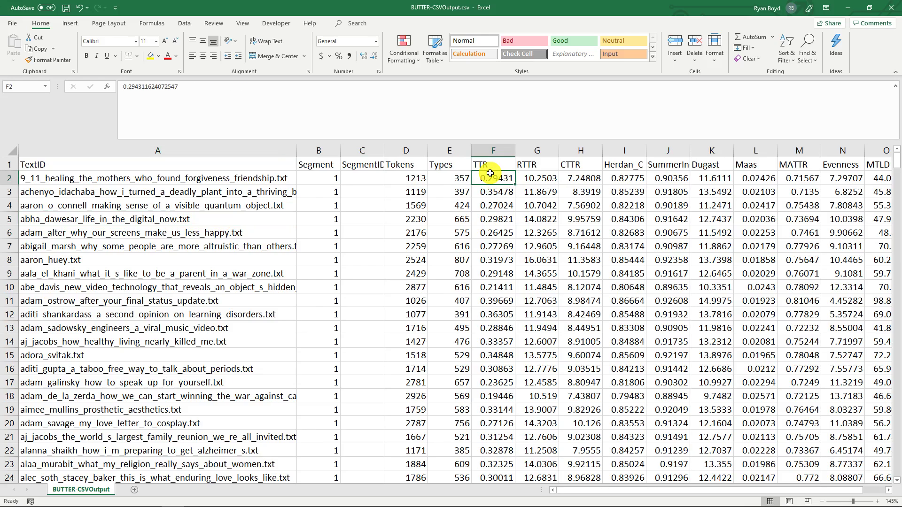
click(802, 180)
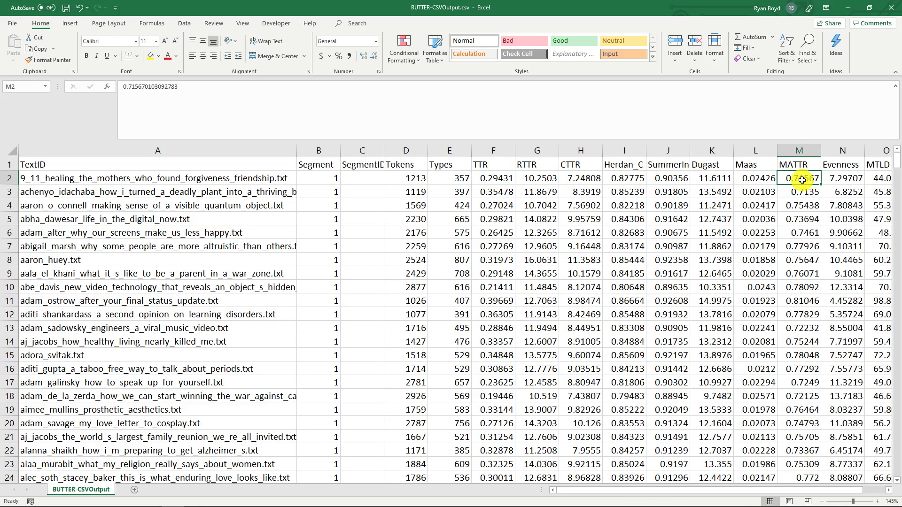
Widen the SegmentID column and examine its subfolder entries further down the sheet.
drag(384, 150, 438, 152)
click(393, 176)
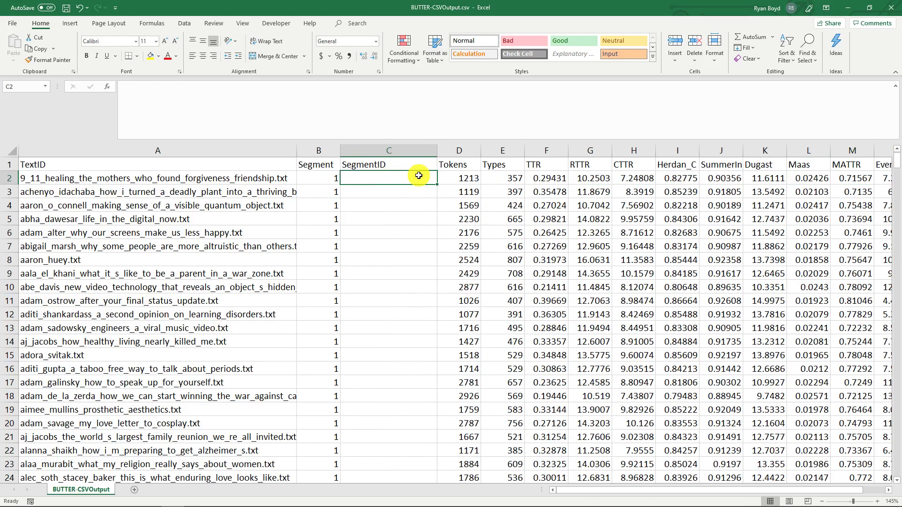
key(ctrl+Down)
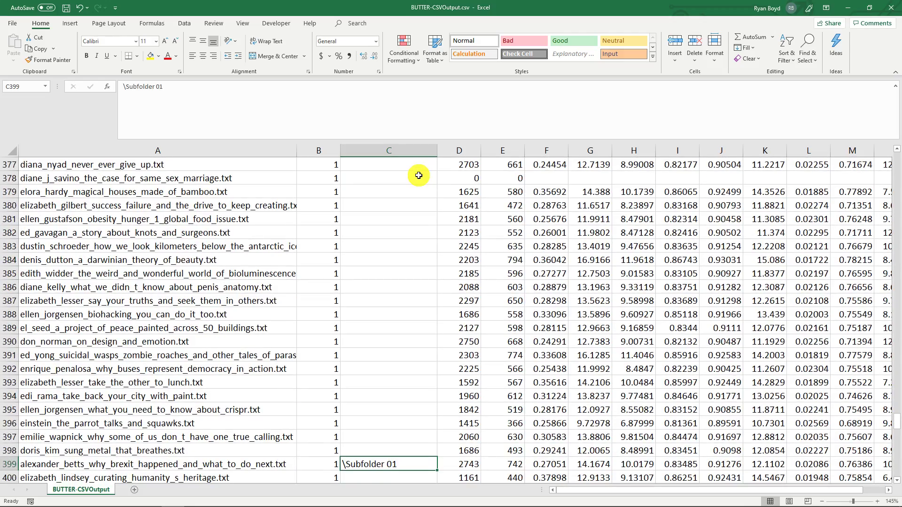
scroll(419, 293, down, 5)
scroll(419, 292, down, 2)
click(383, 205)
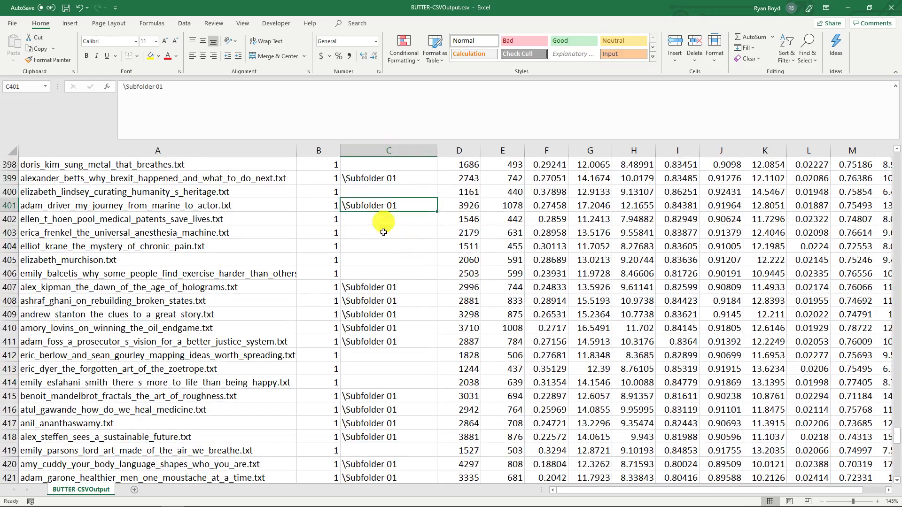
click(383, 301)
scroll(390, 329, down, 6)
scroll(391, 329, down, 4)
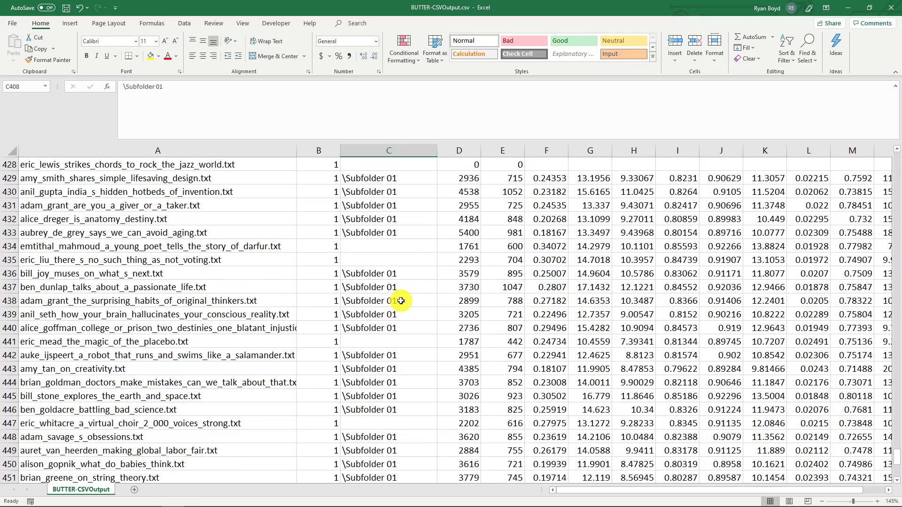
Return to the start of the sheet and inspect the SegmentID heading and the cell beneath it.
scroll(401, 300, up, 6)
key(ctrl+Home)
click(406, 168)
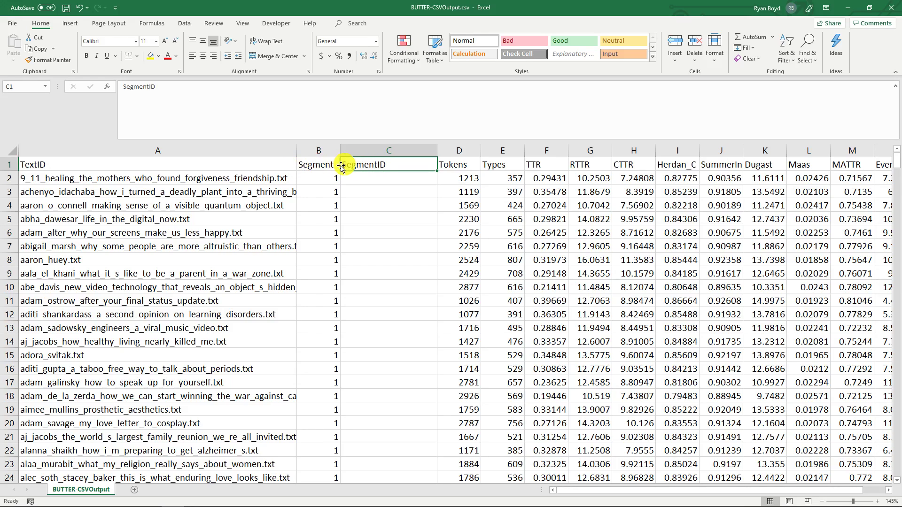
click(394, 175)
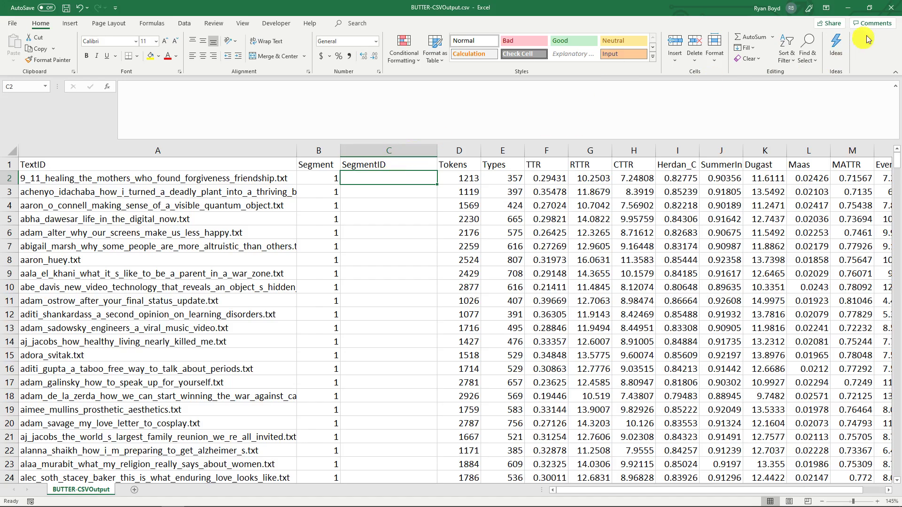
Close the CSV without saving changes, switch back to BUTTER, and select Load .txt Files from Folder in the analysis pipeline.
click(892, 7)
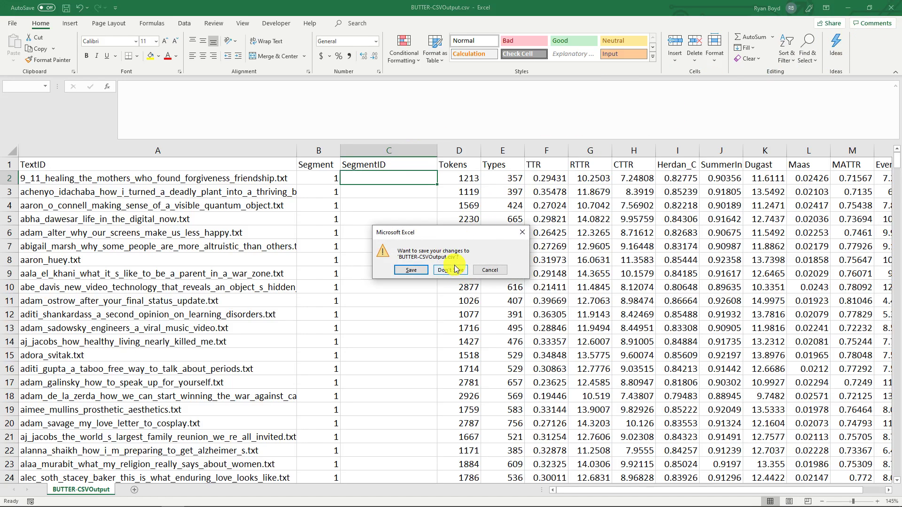
click(453, 270)
click(472, 70)
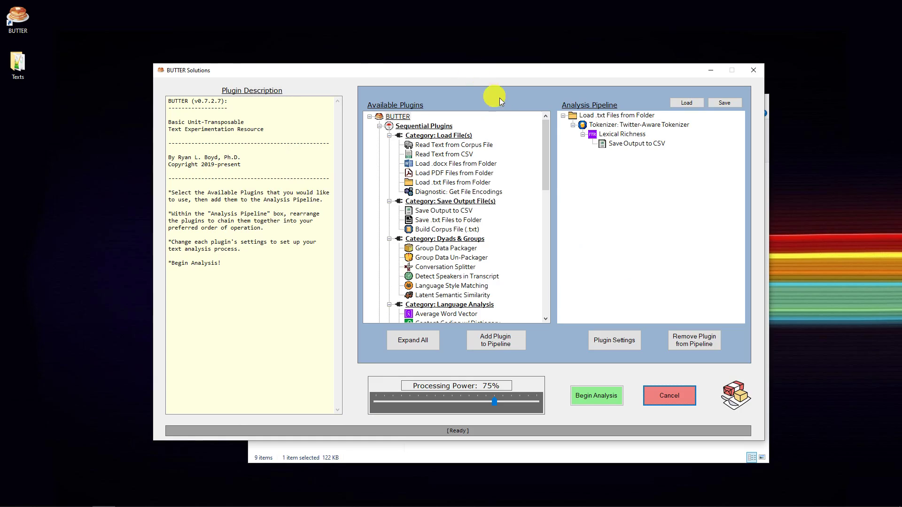
click(572, 117)
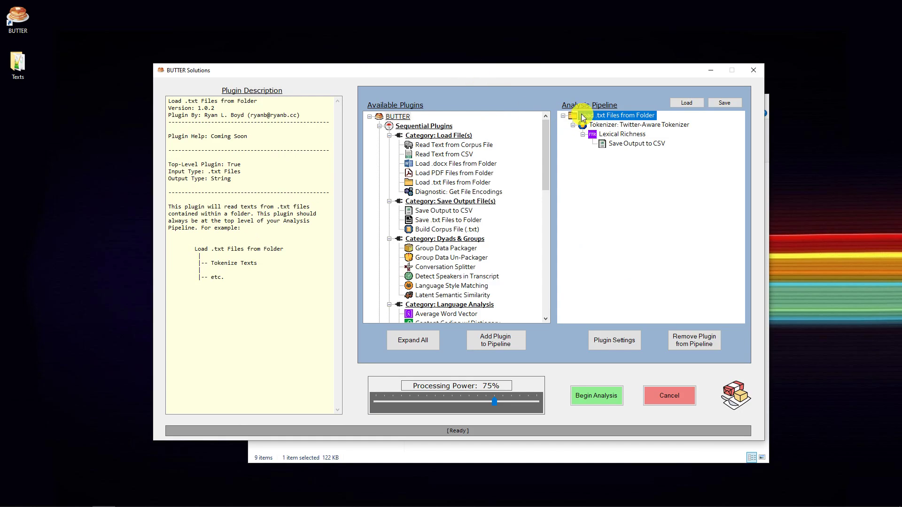